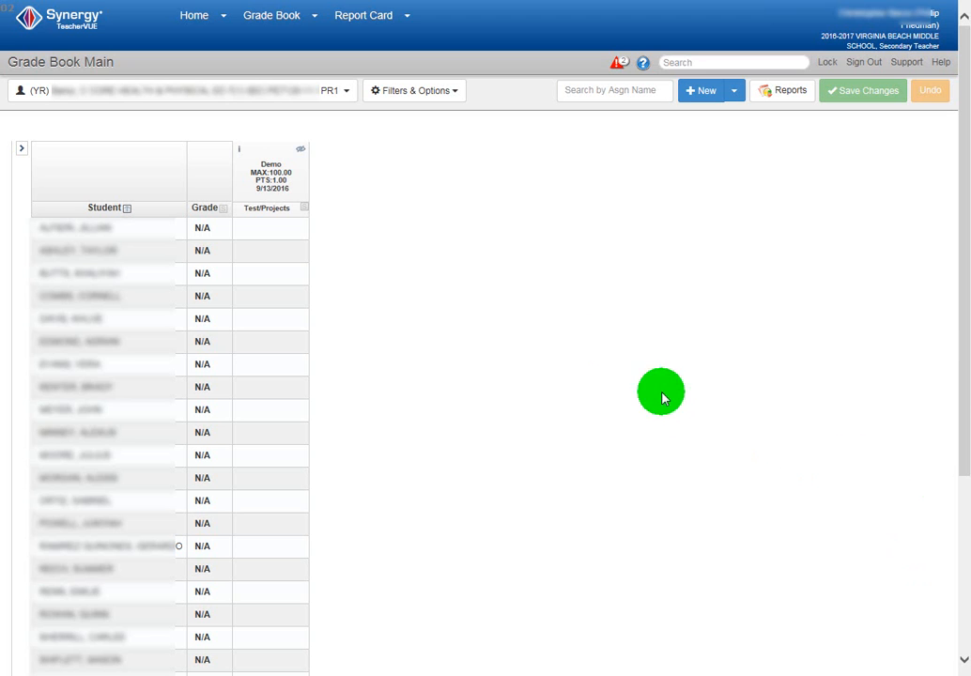
Open the Grade Book Comments page of the grade book setup.
left_click(290, 17)
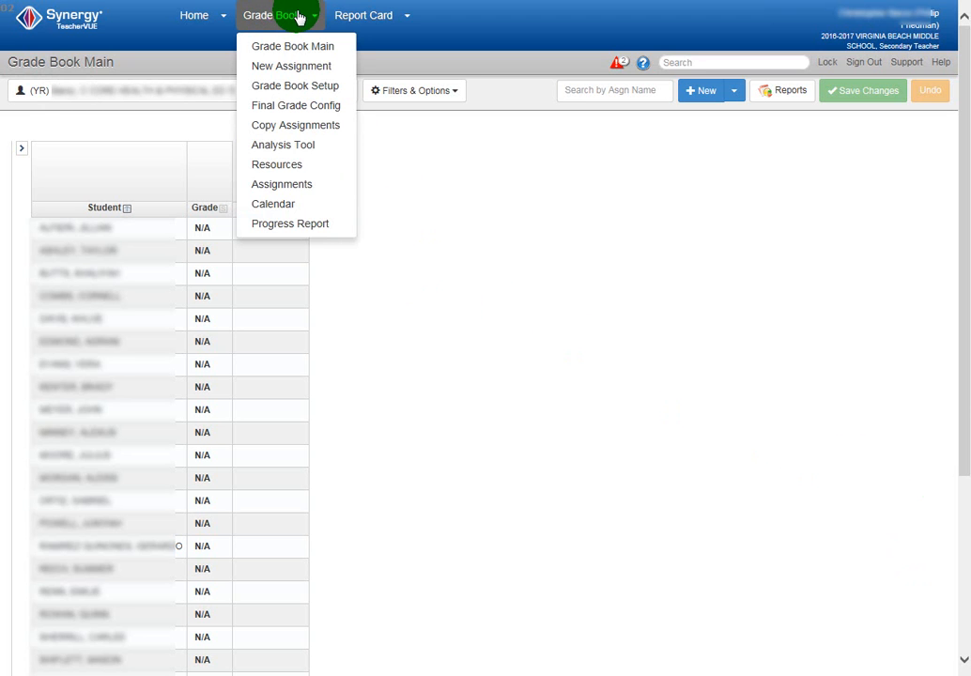
left_click(327, 90)
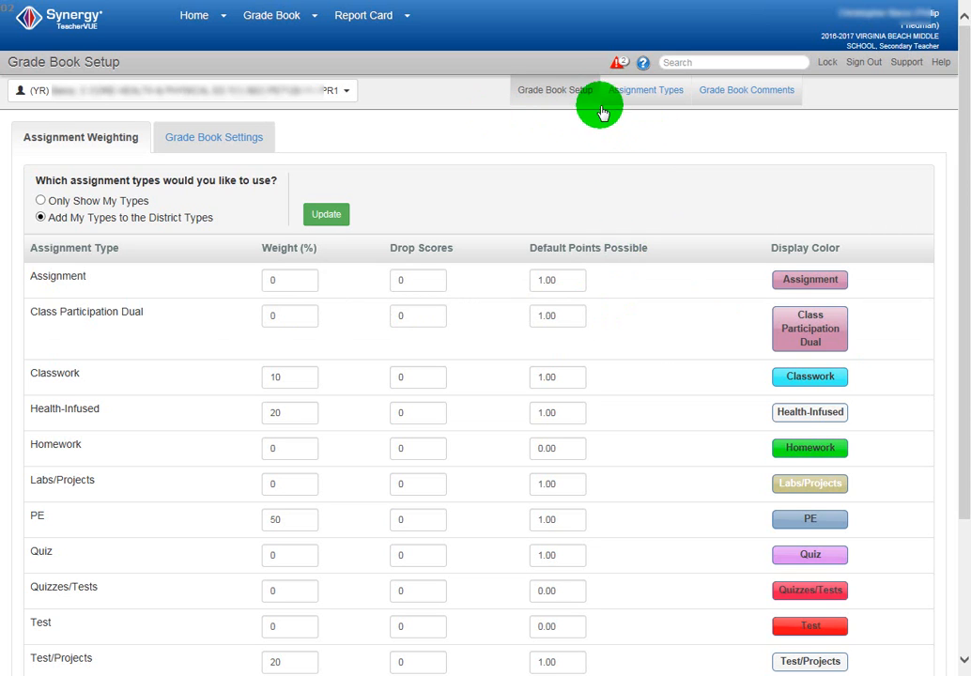
left_click(754, 94)
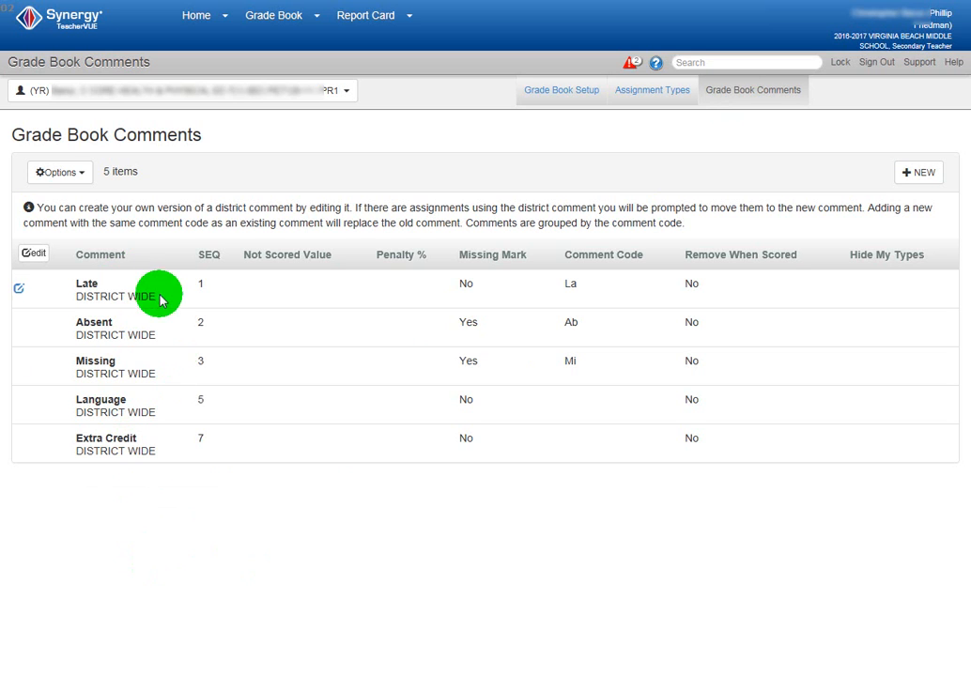
Edit the district-wide Late comment to apply a 10% penalty and save it.
mouse_move(106, 282)
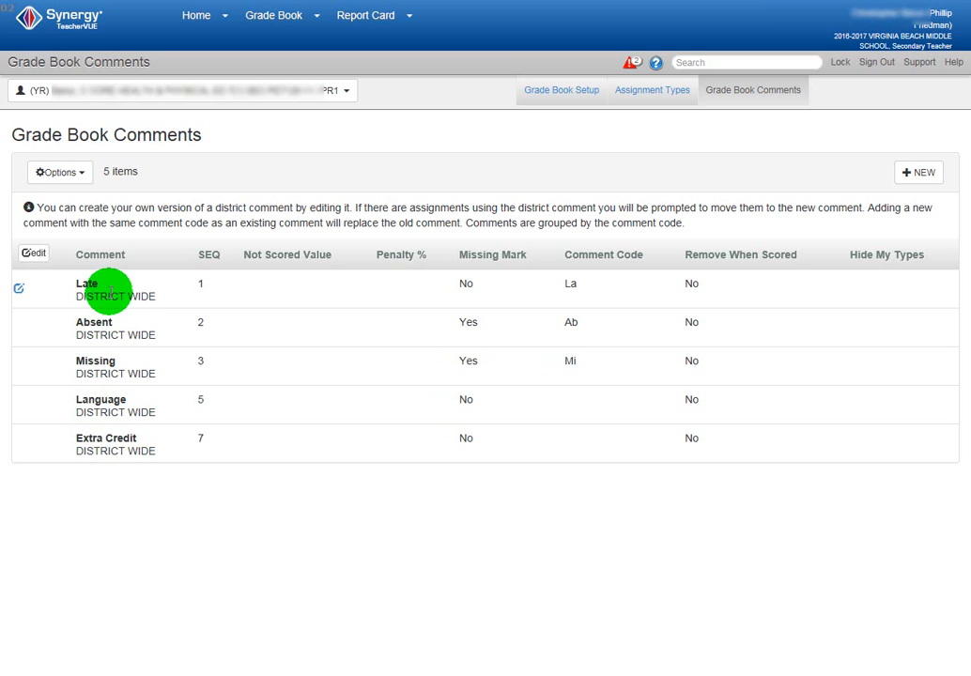
left_click(20, 296)
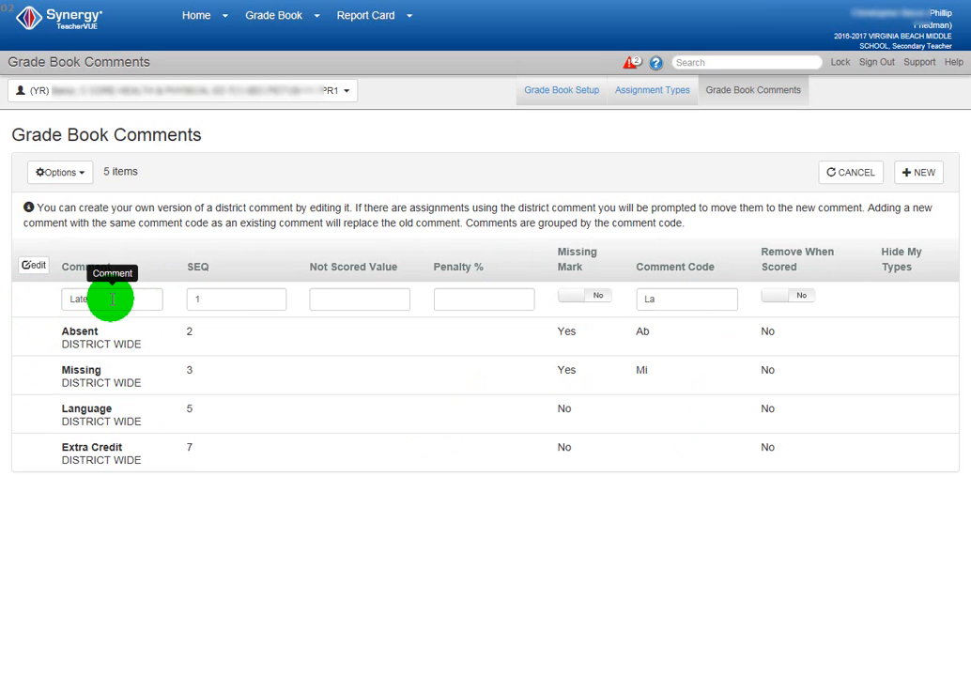
left_click_drag(63, 305, 95, 302)
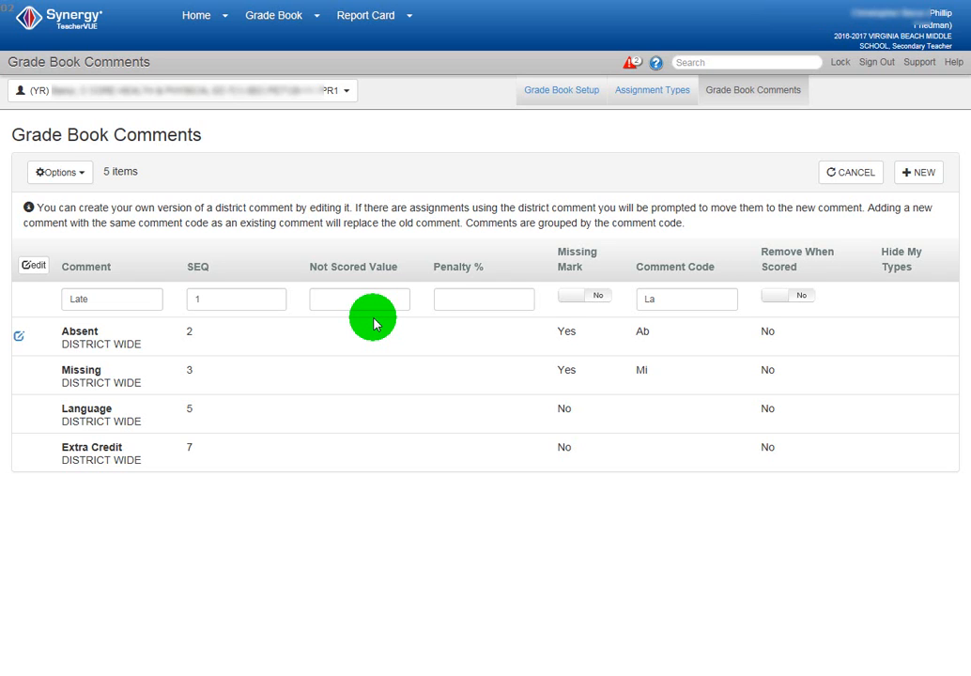
left_click(479, 299)
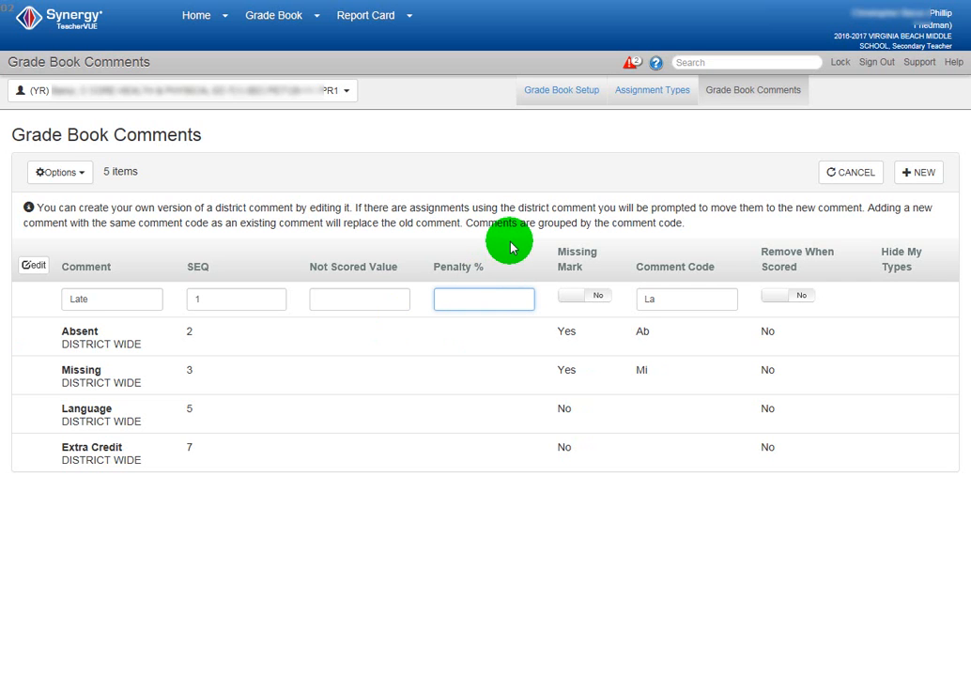
type("10")
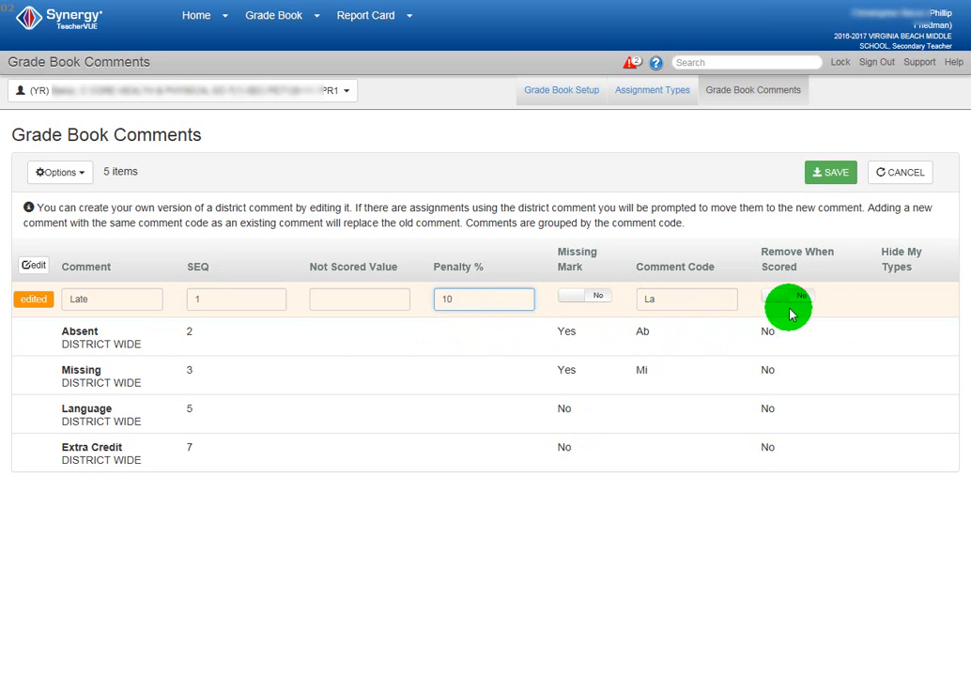
left_click(829, 177)
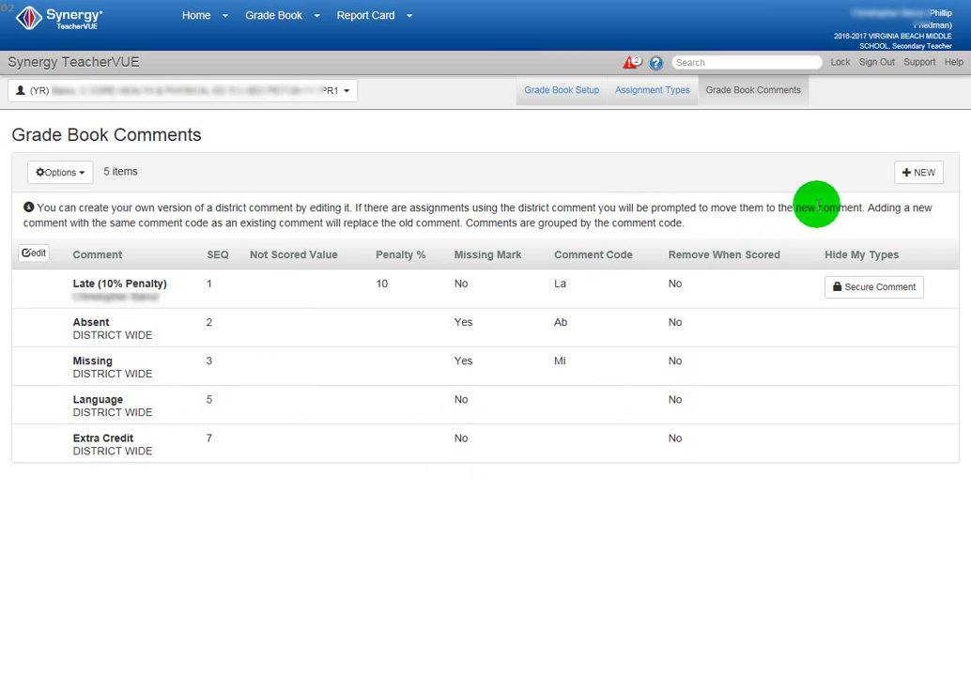
Start a new grade book comment named Not Turned In with sequence number 1.
left_click(922, 173)
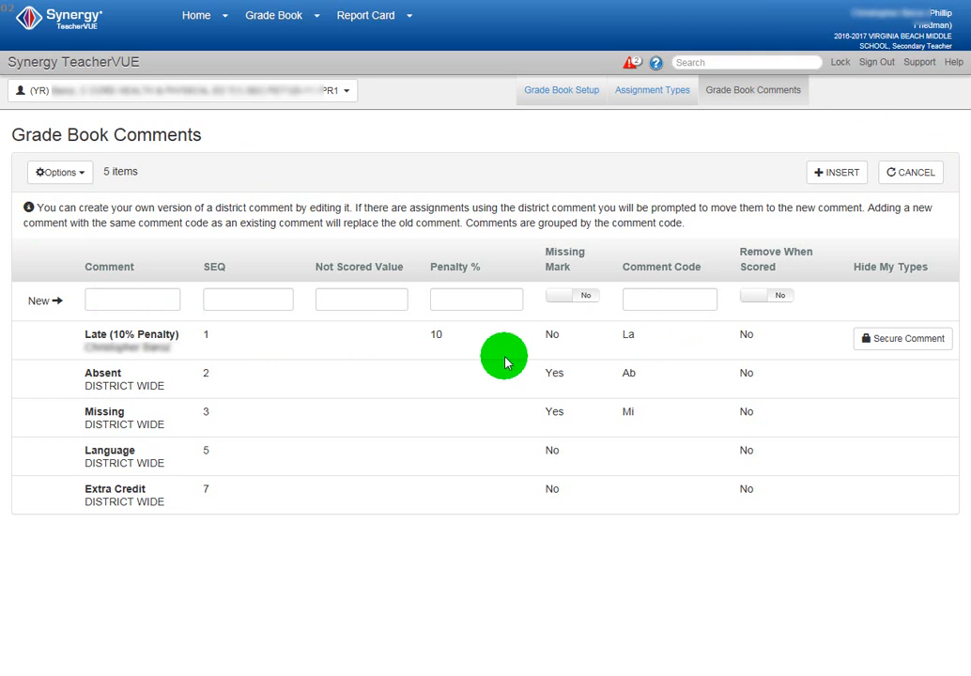
left_click(132, 302)
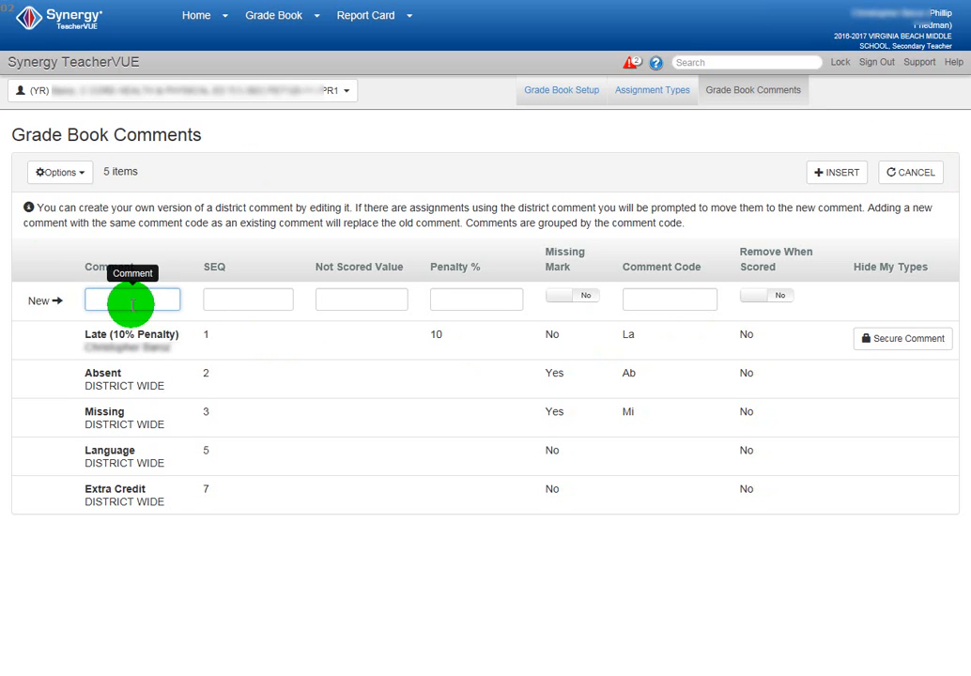
type("Not Tur")
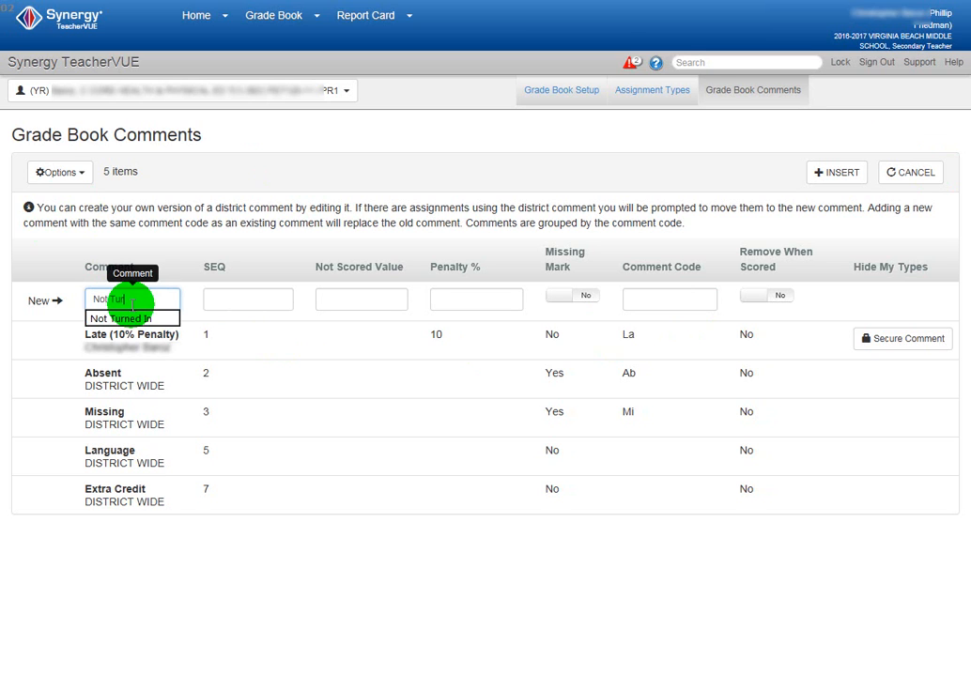
type("ned In")
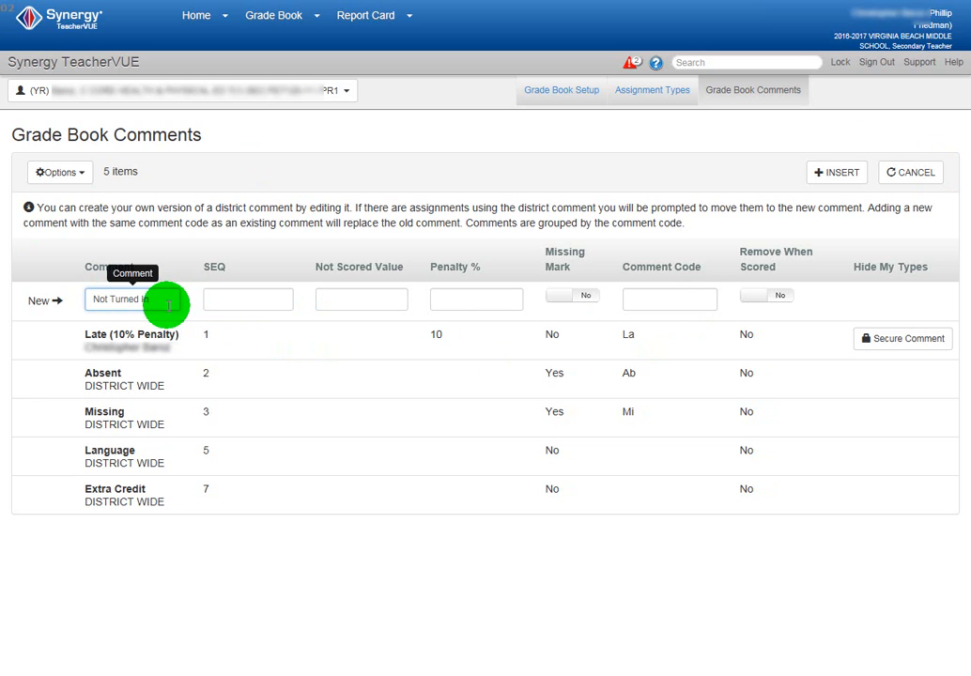
left_click(228, 300)
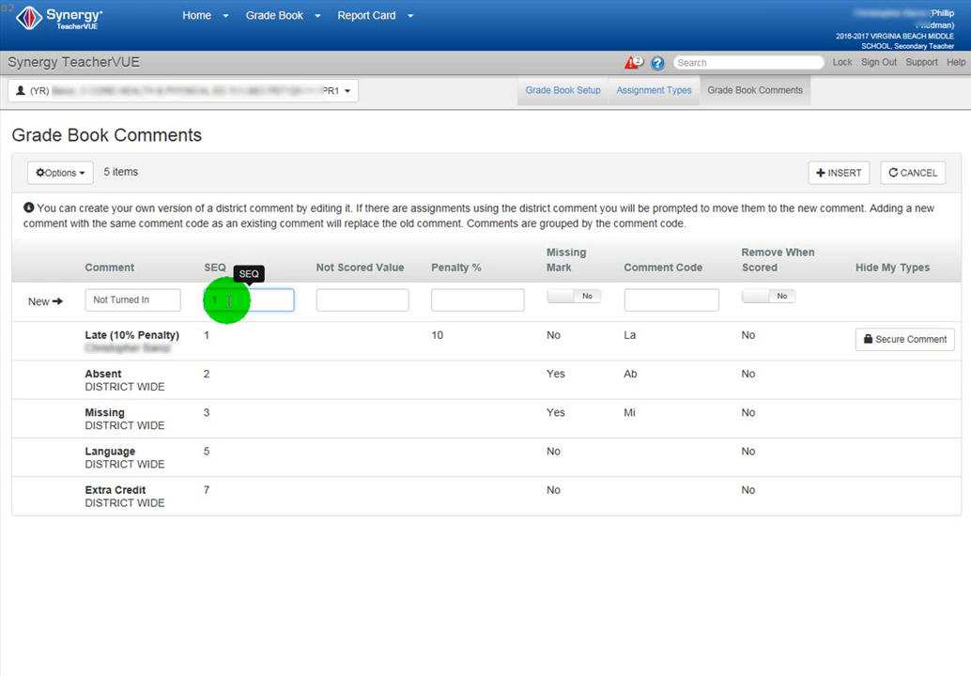
Give the new comment a not scored value of 0, missing mark Yes, code Nt and remove when scored Yes, and insert it.
left_click(351, 297)
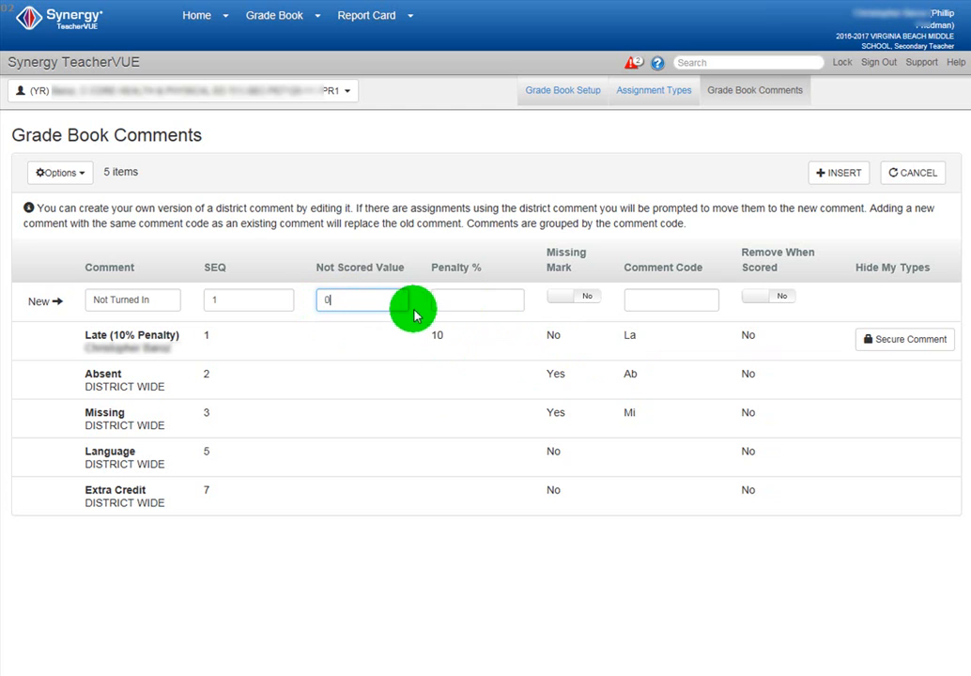
left_click(592, 301)
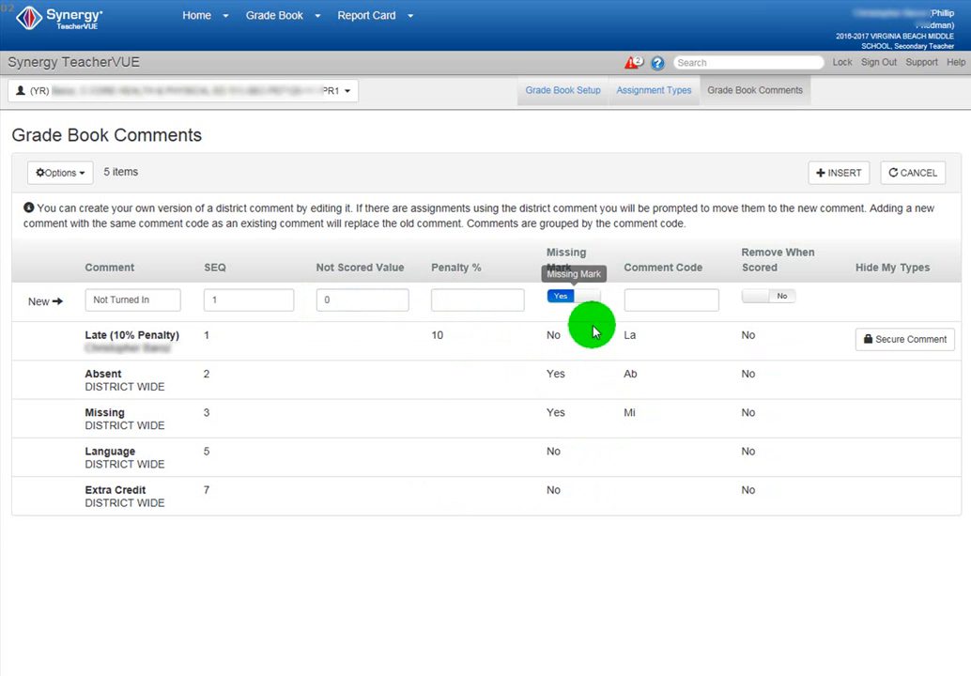
left_click(660, 300)
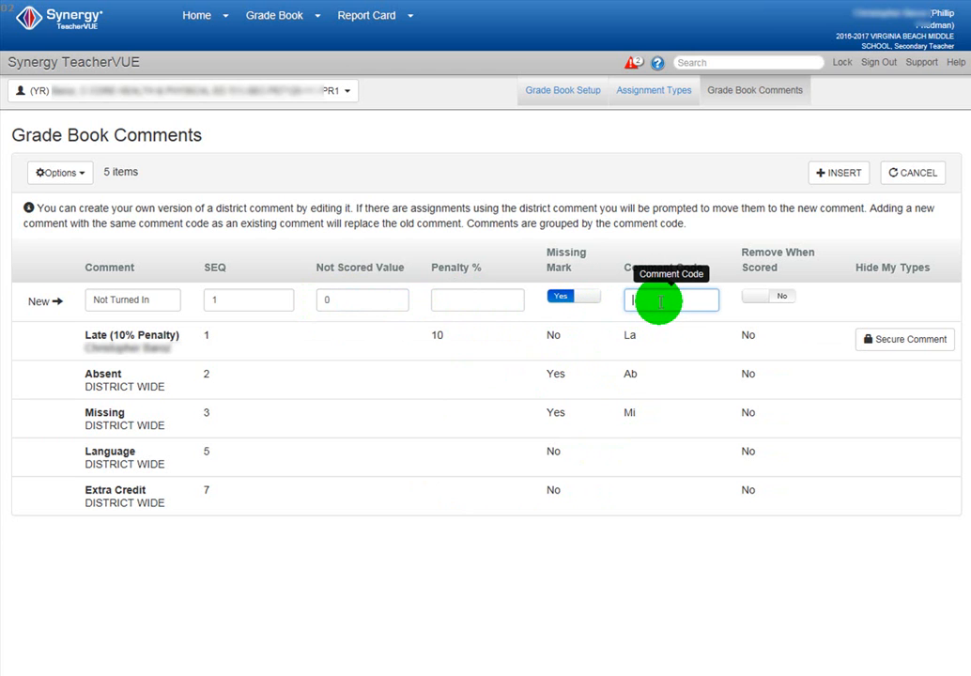
type("NT")
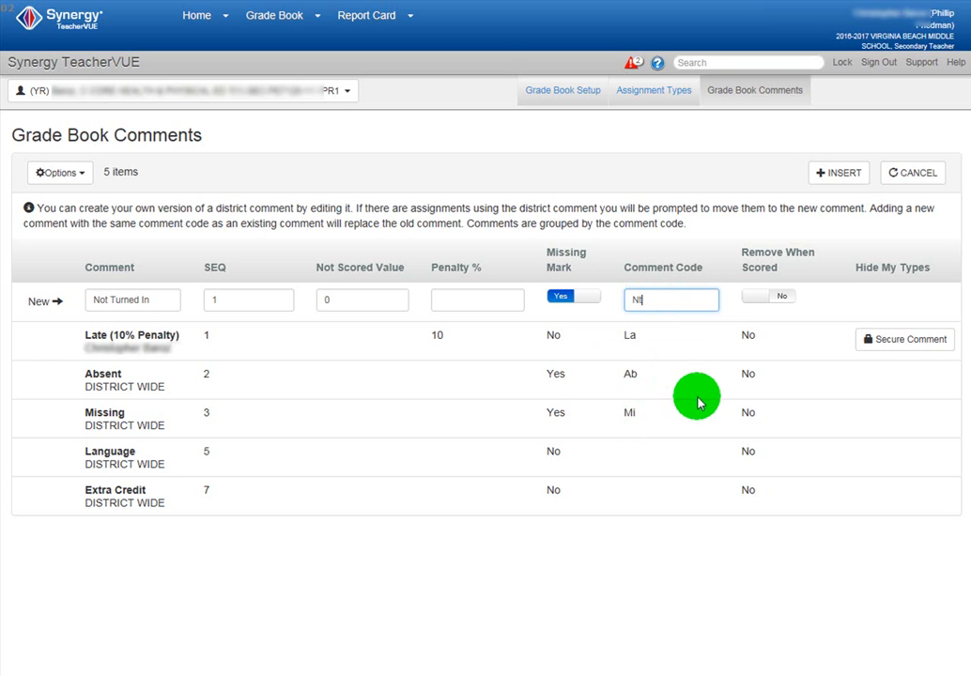
left_click(781, 304)
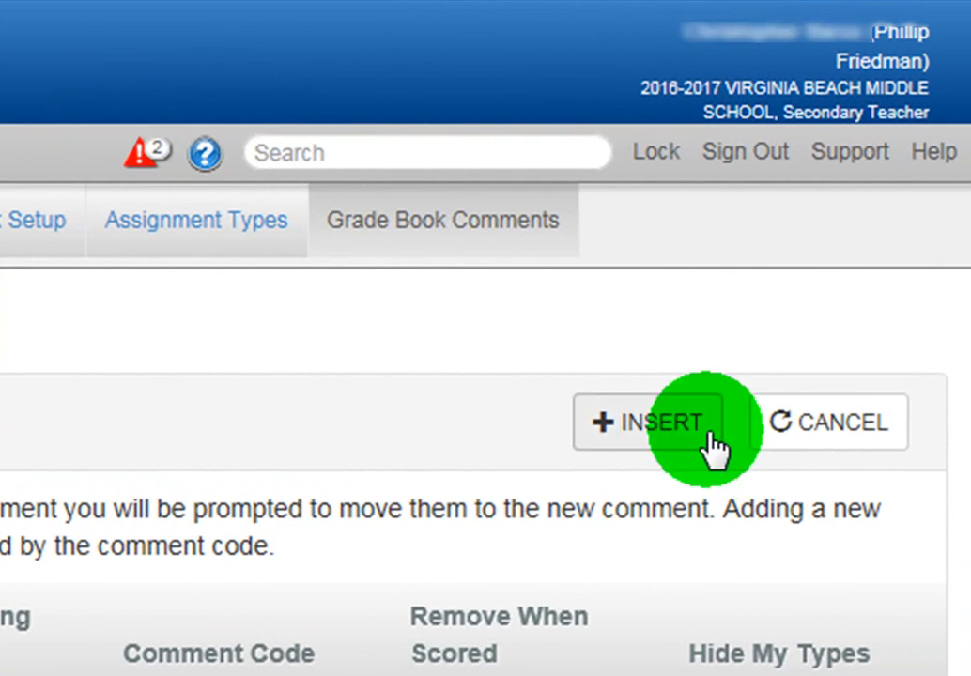
left_click(657, 428)
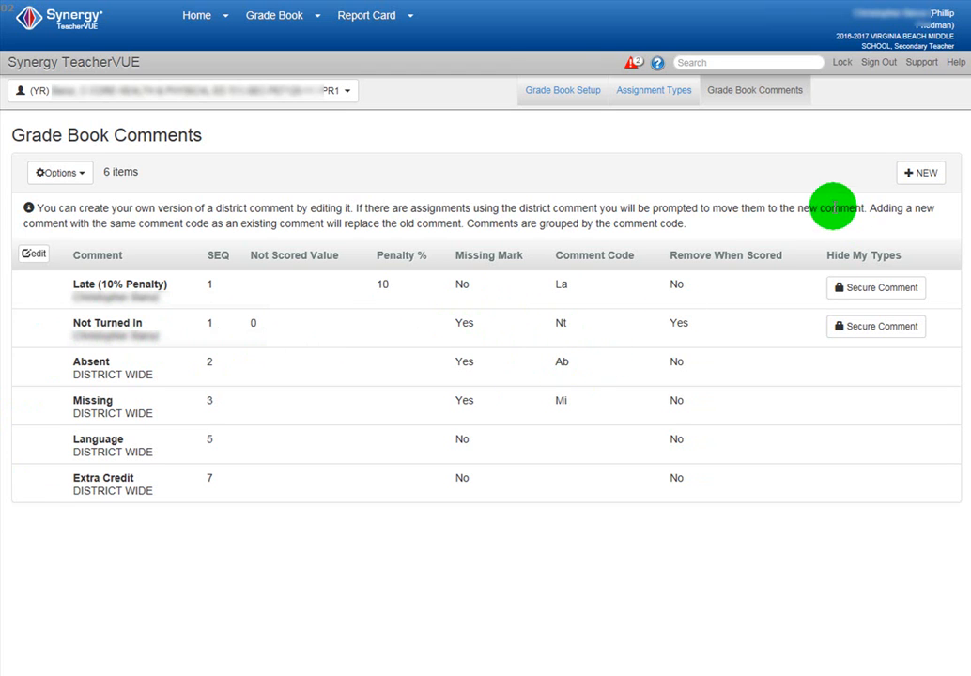
Return to the main grade book and enable the Show Comment Codes and Show Total Missing options.
left_click(281, 23)
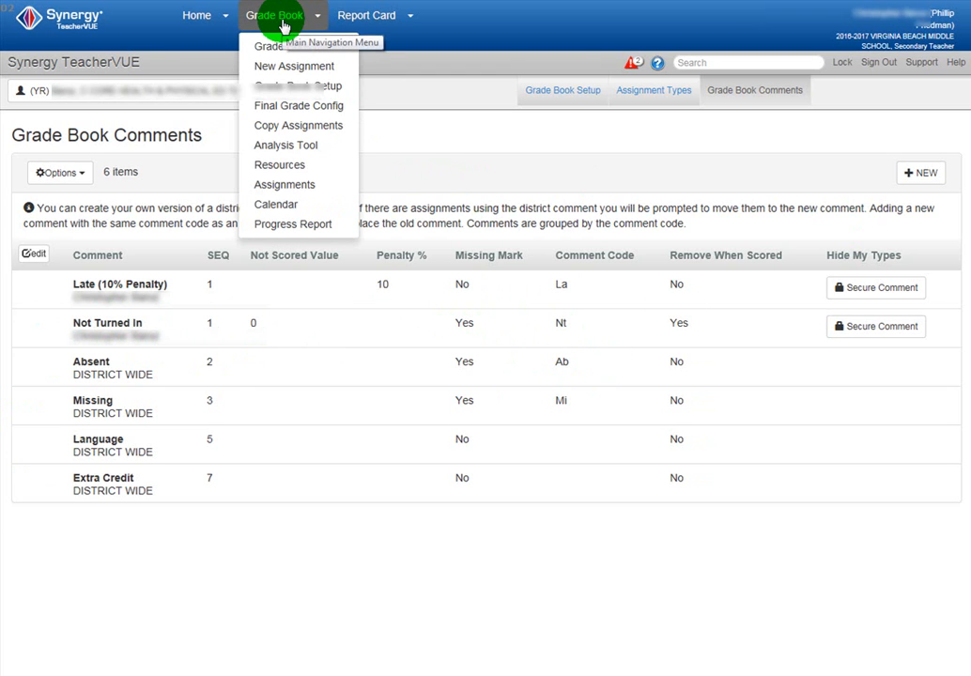
left_click(280, 21)
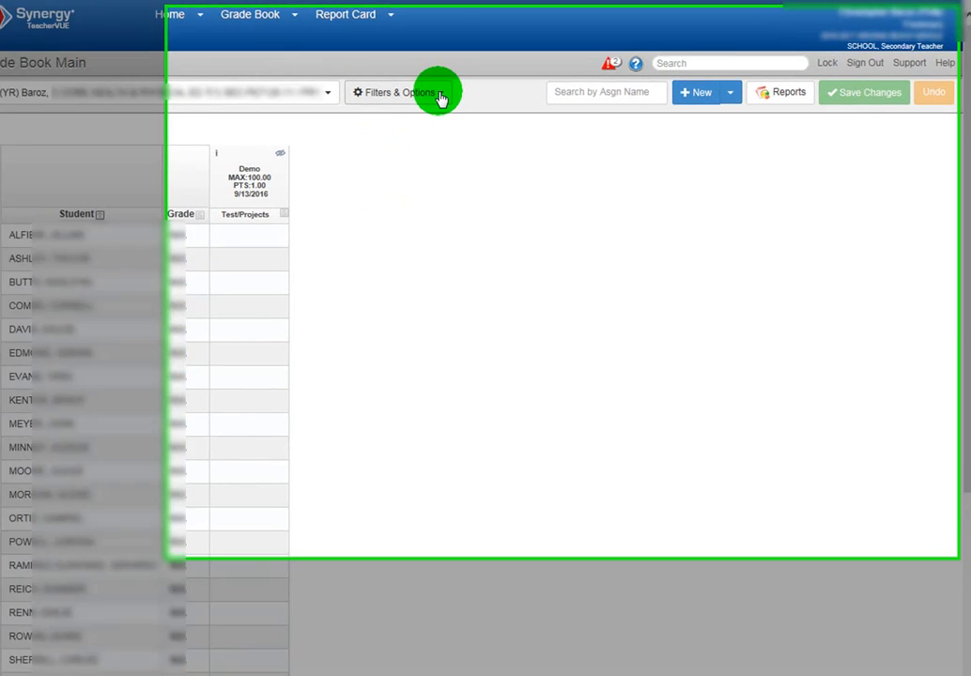
left_click(455, 93)
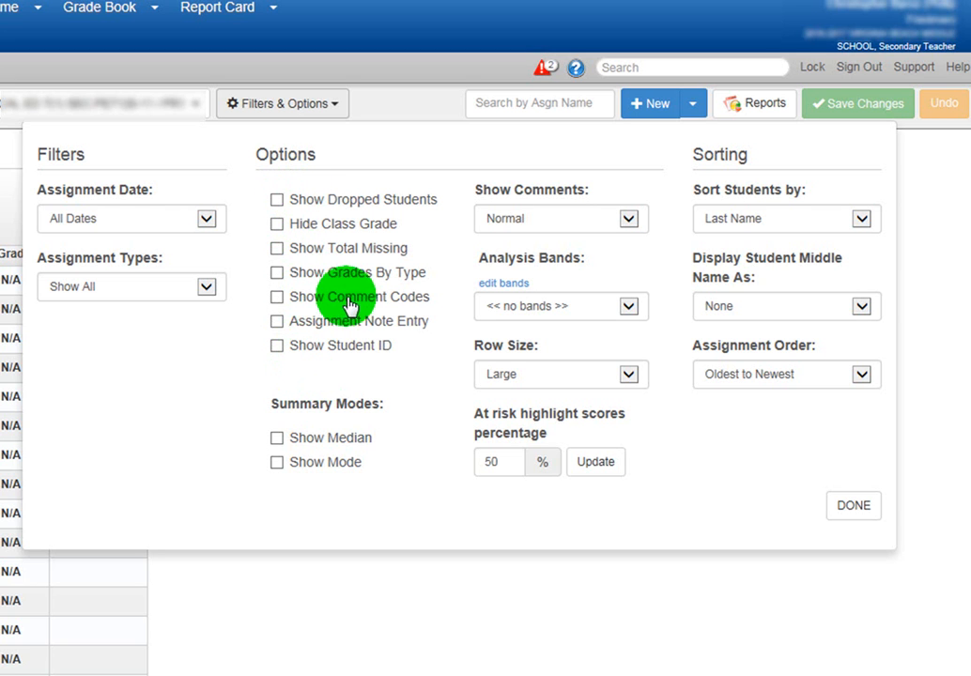
left_click(276, 297)
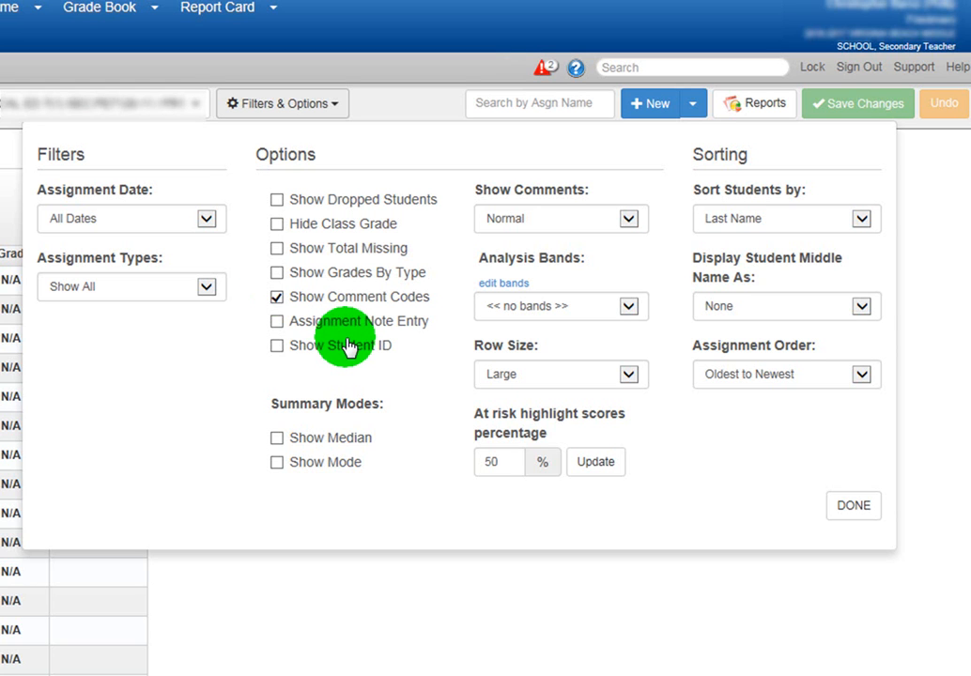
left_click(278, 249)
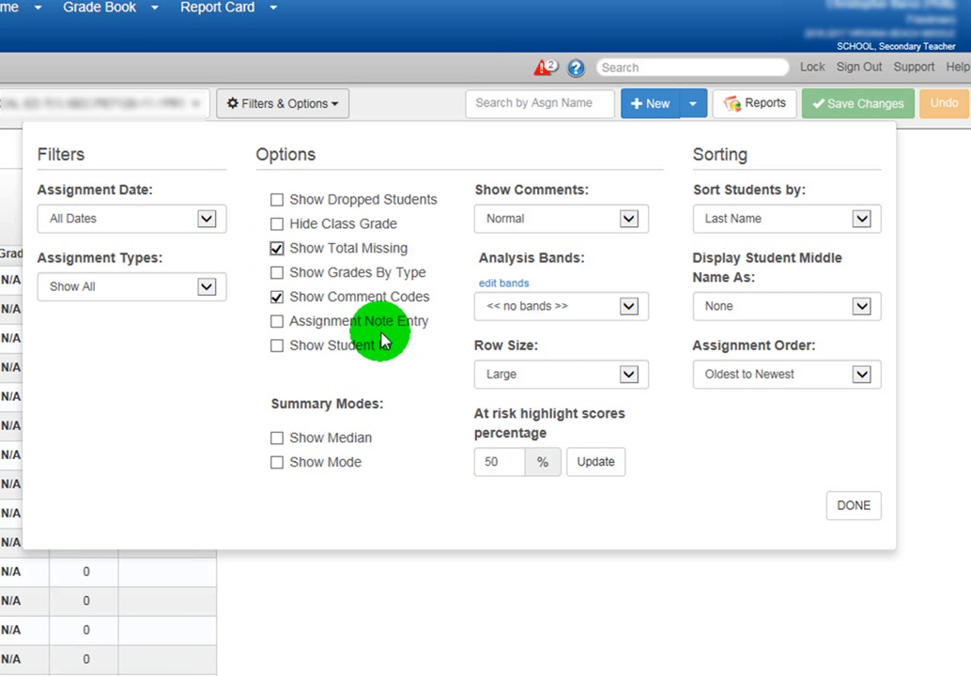
left_click(862, 505)
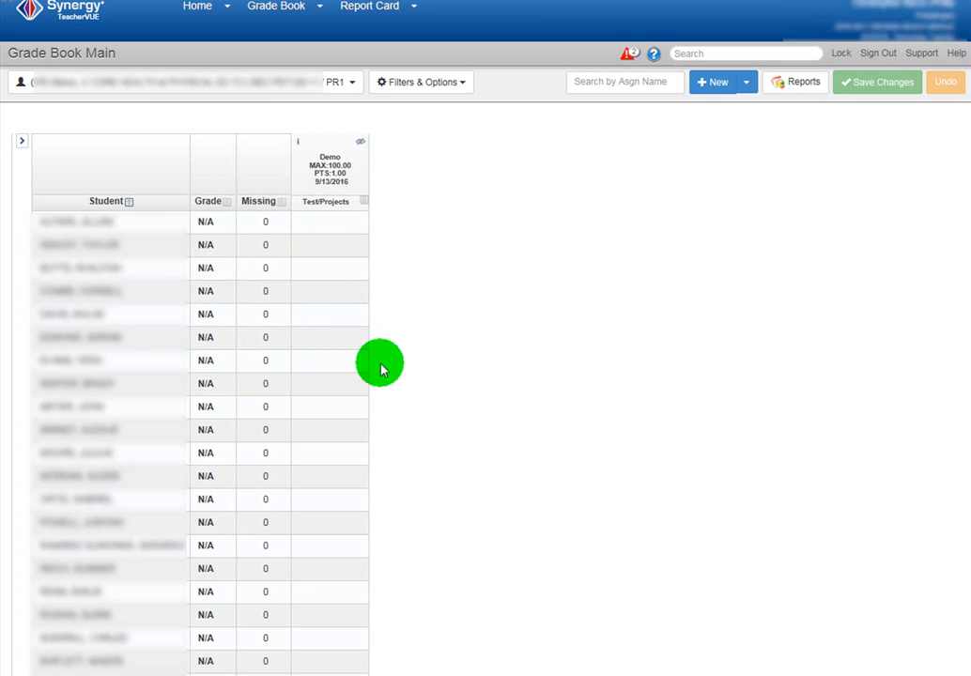
Enter the Demo scores 100, 90, Nt, 85 and 100 La for the first five students and save the changes.
left_click(329, 222)
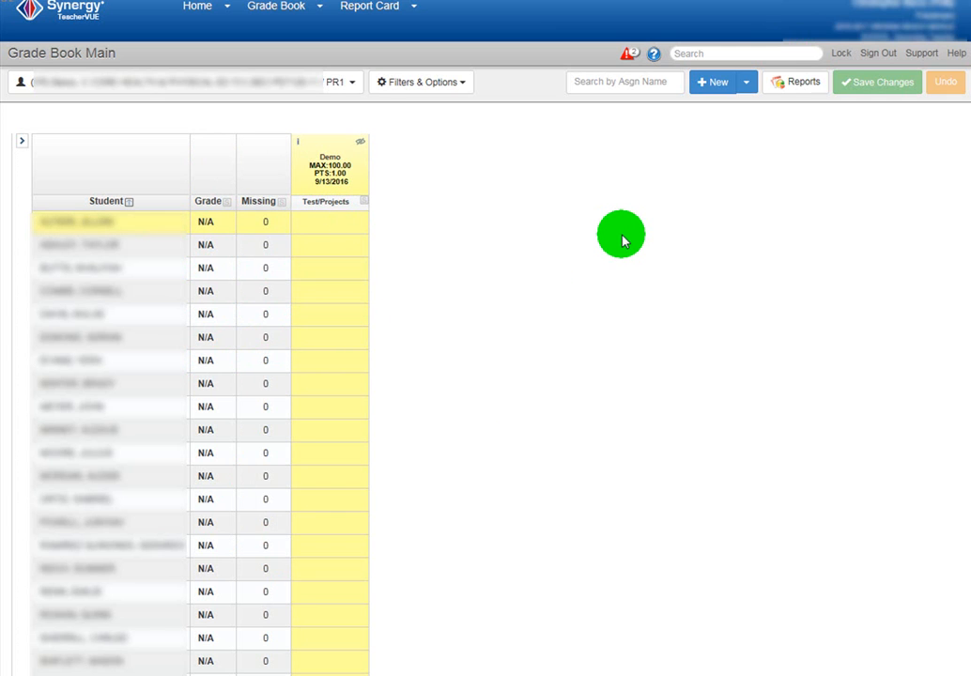
key("Return")
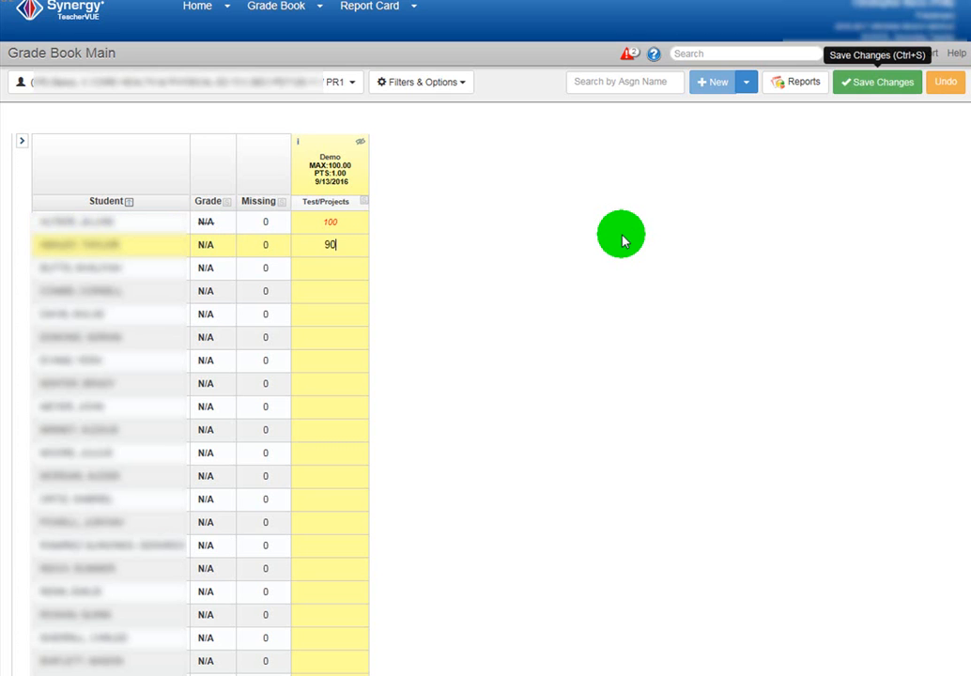
key("Return")
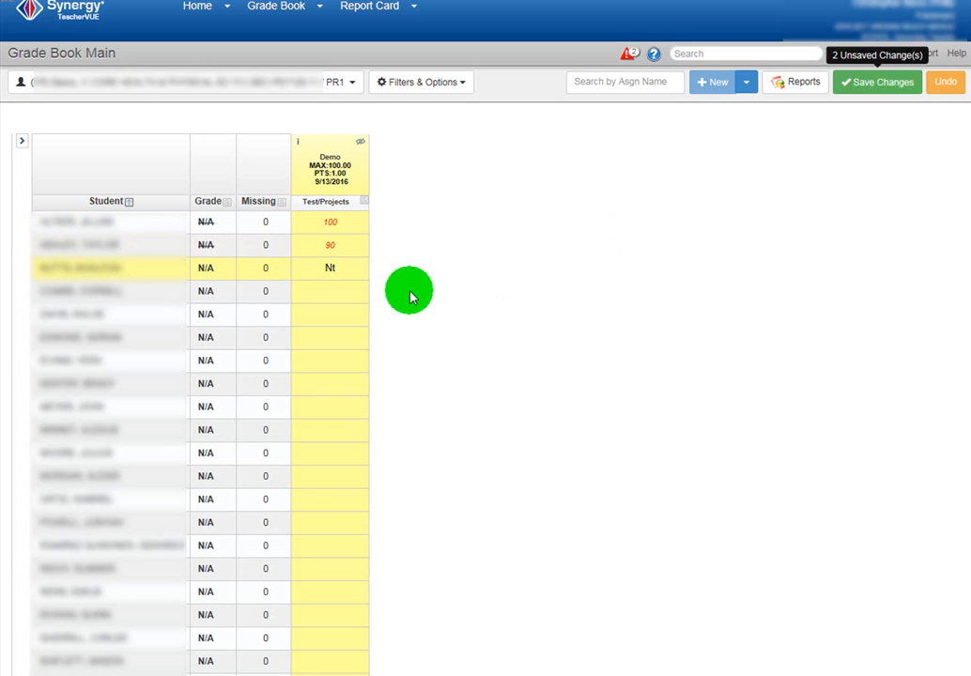
left_click(334, 294)
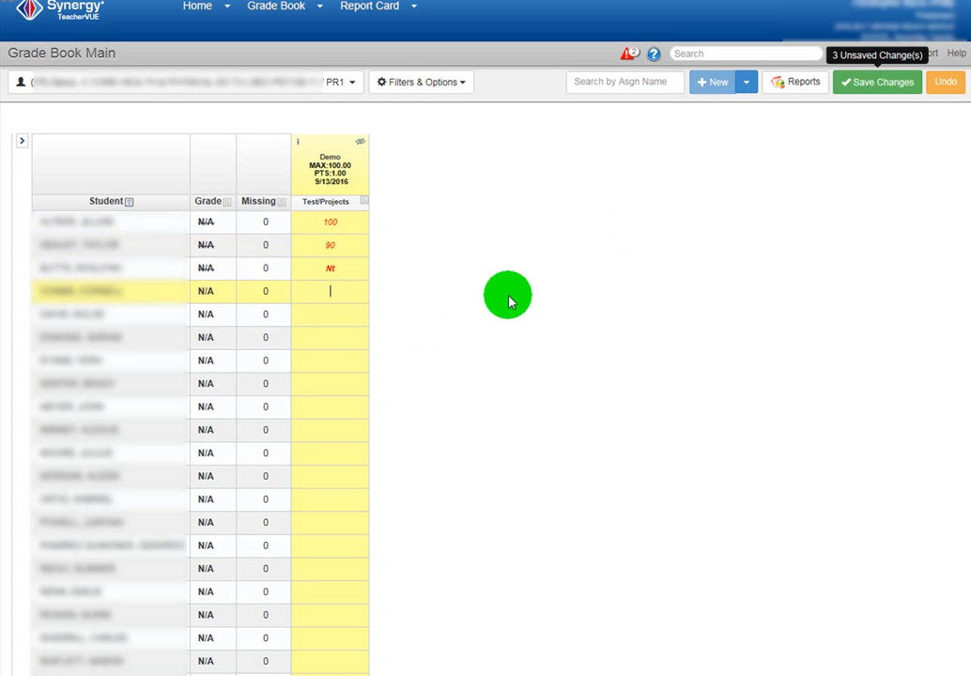
left_click(337, 317)
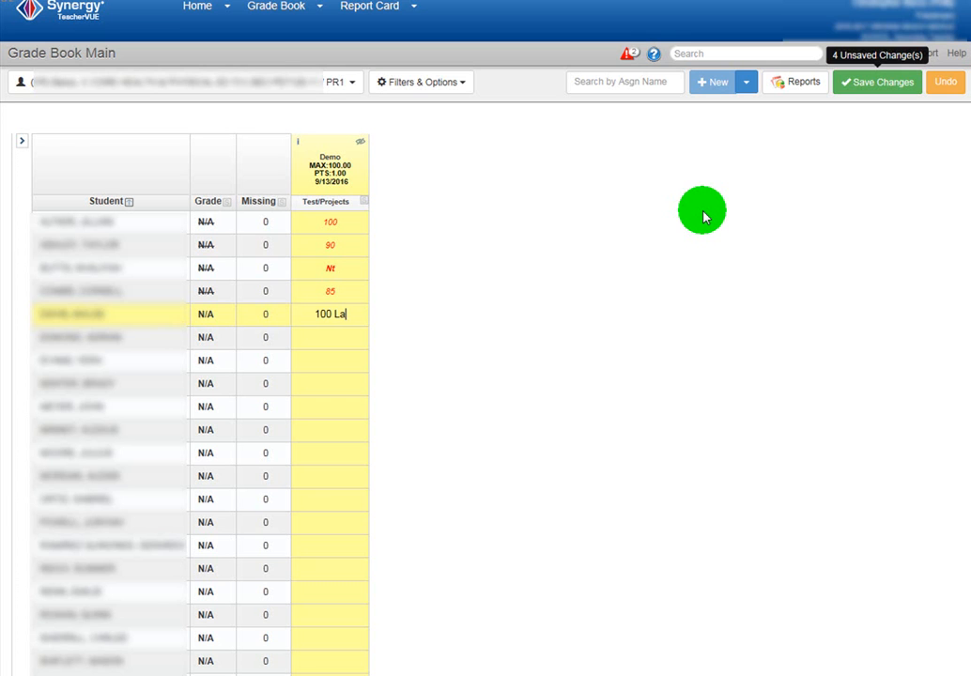
left_click(341, 335)
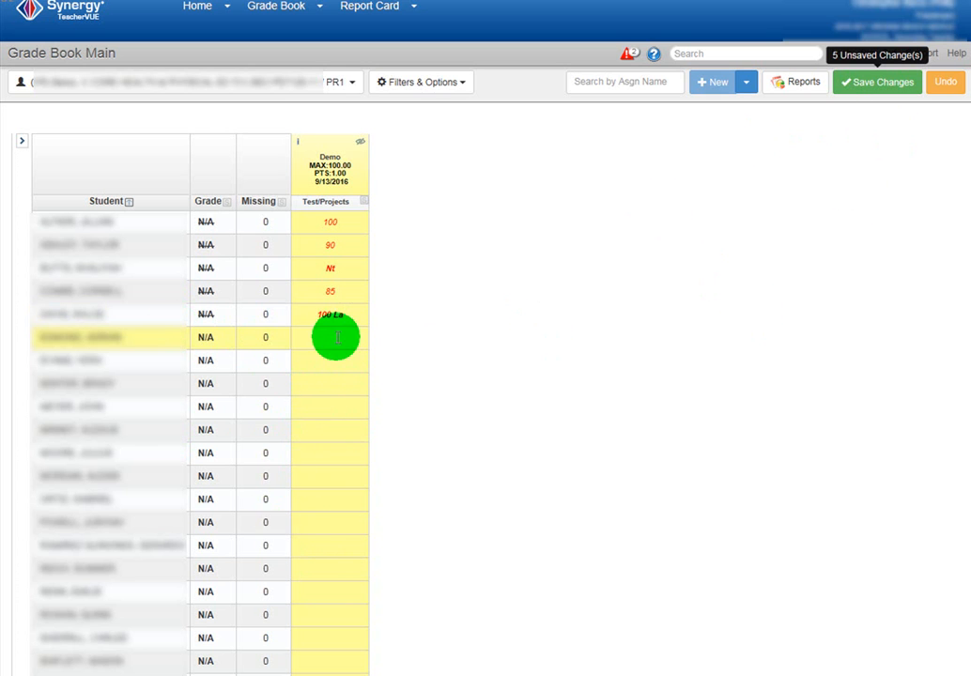
left_click(880, 87)
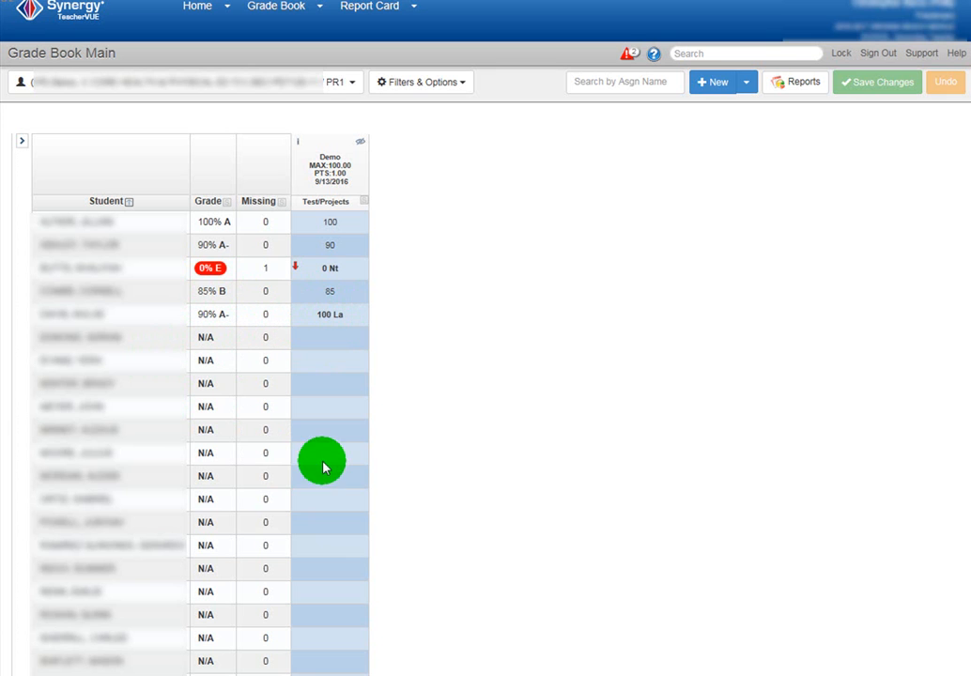
Replace the third student's Demo score and Nt code with 90 and save the change.
mouse_move(341, 279)
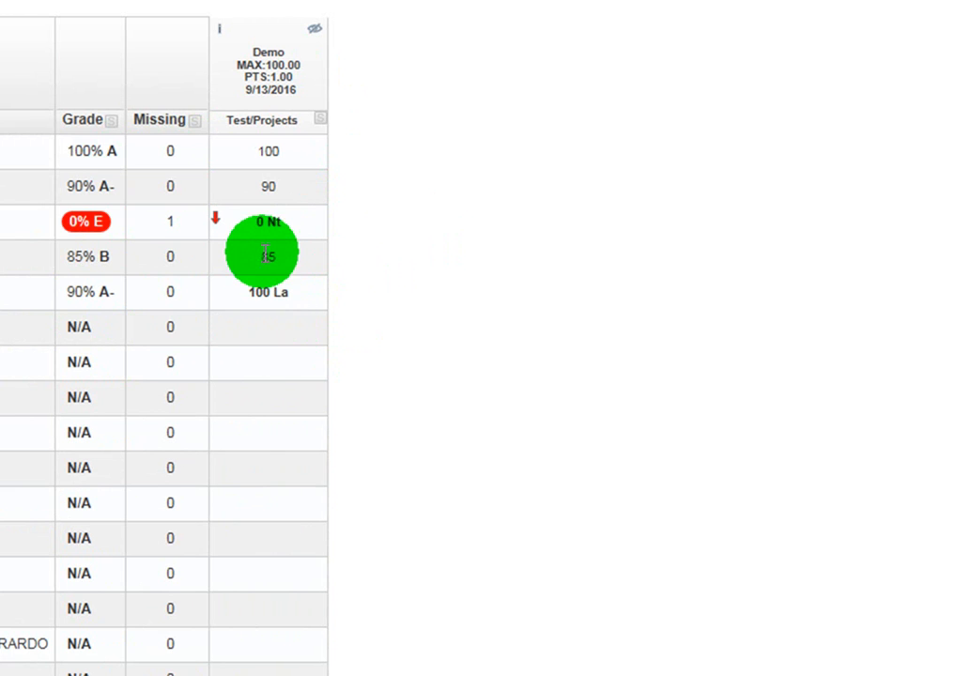
left_click(276, 221)
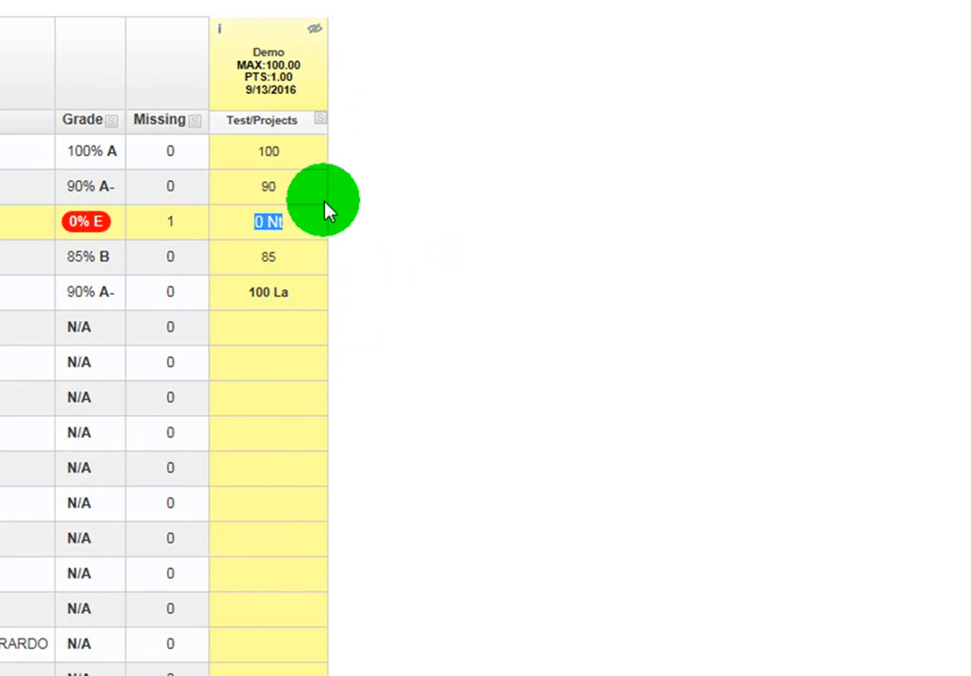
type("90")
key("Return")
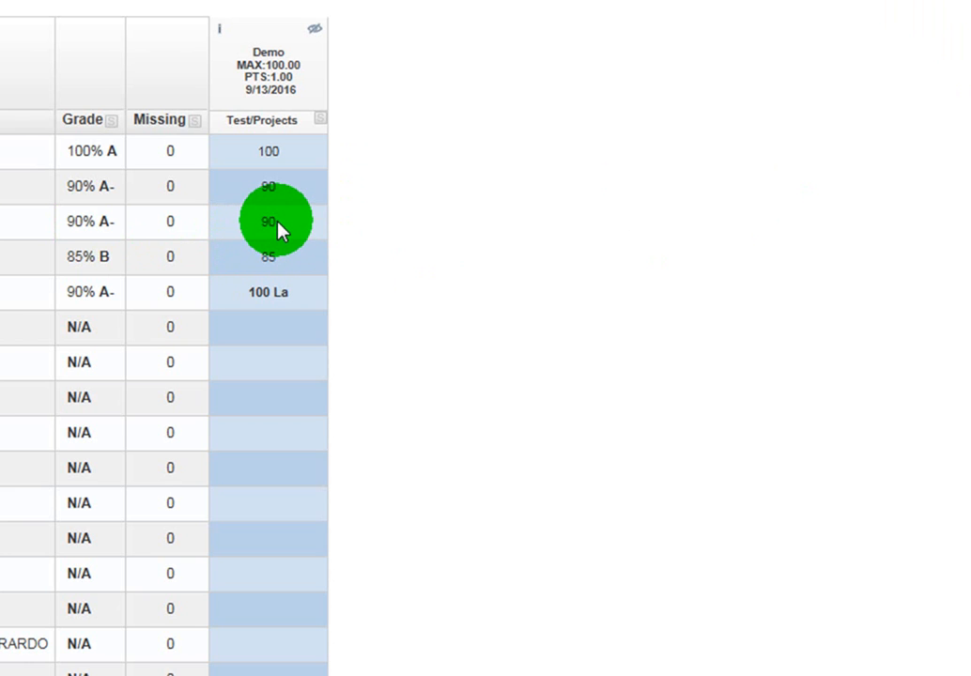
Clear the fifth student's Demo score of 100, remove the remaining La comment code by entering !, and save.
left_click(290, 297)
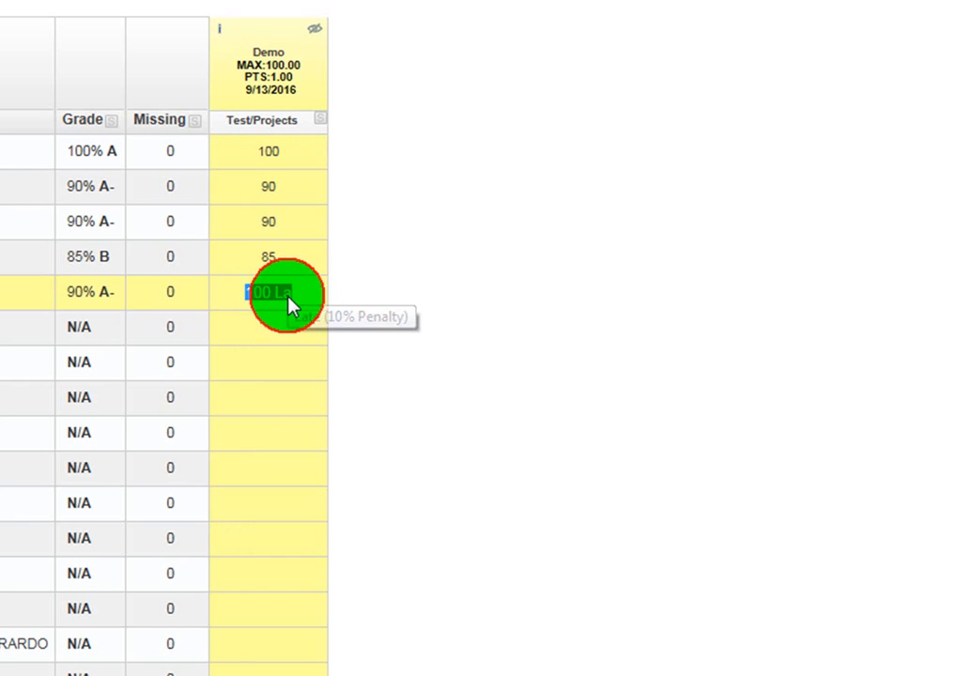
key("BackSpace")
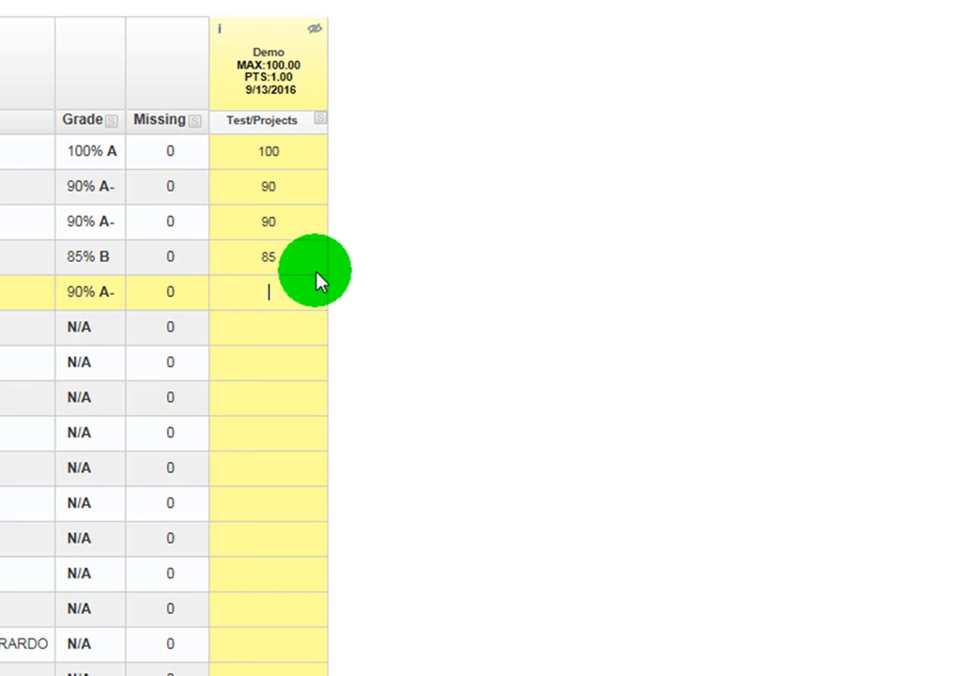
left_click(293, 328)
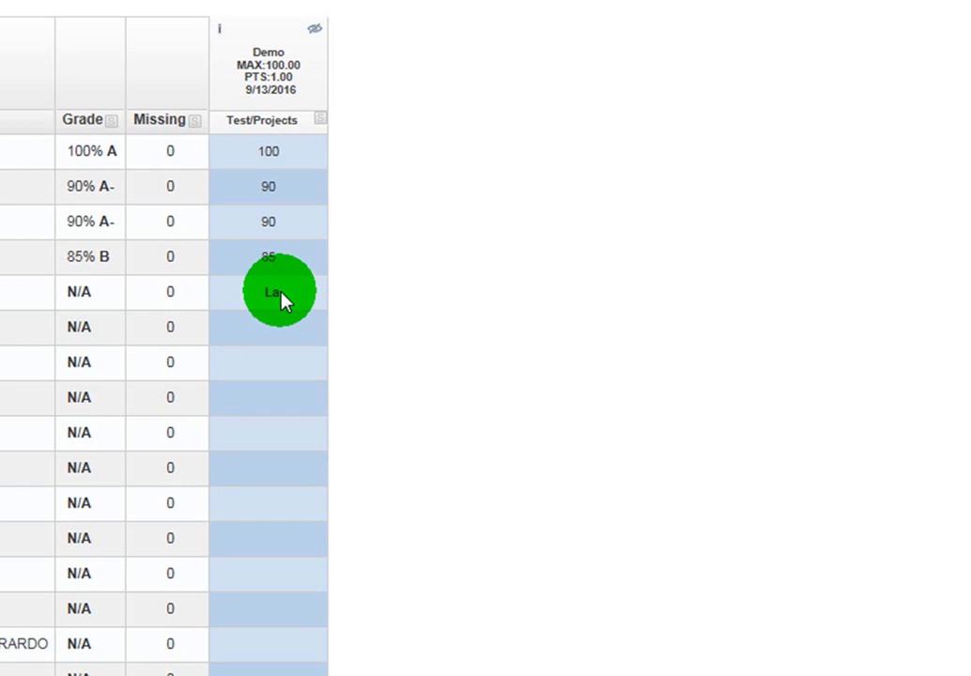
left_click(280, 294)
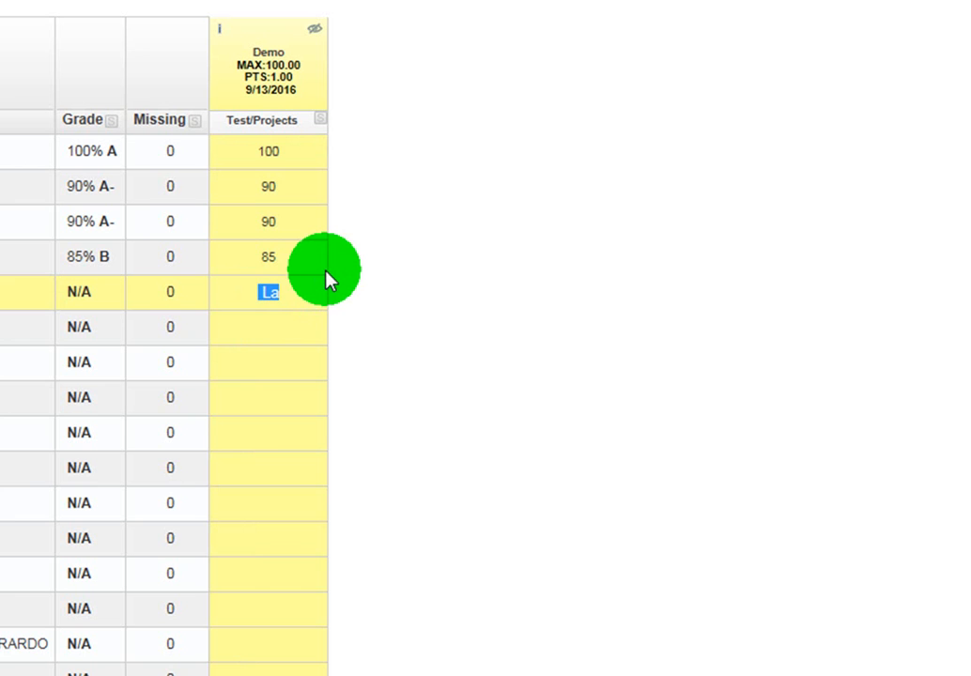
type("!")
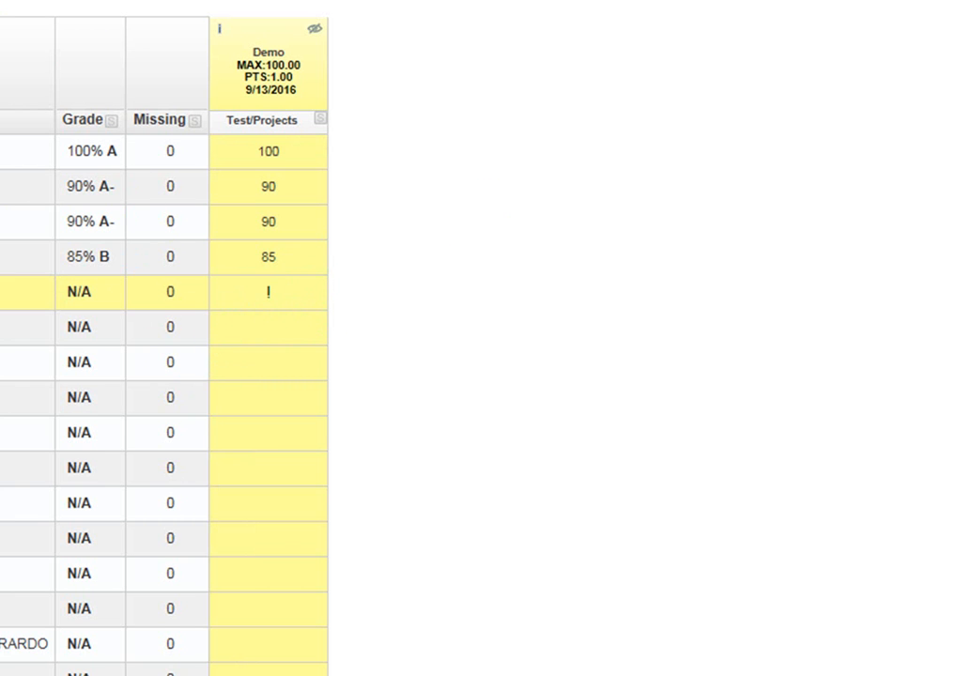
left_click(303, 324)
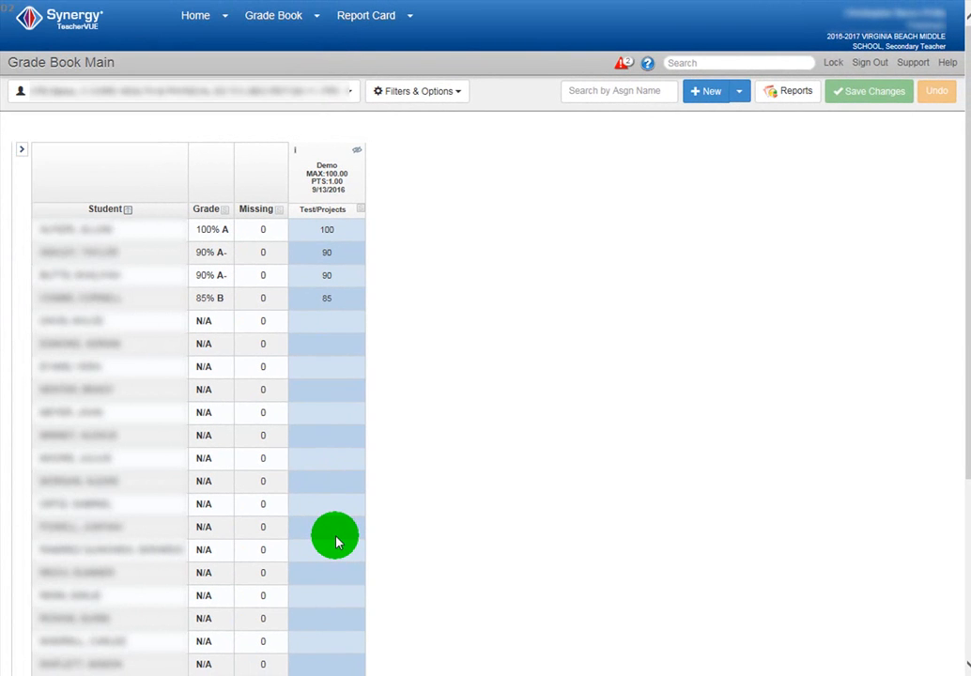
Enter a Demo score of 90 for the fifth student and save the change.
left_click(326, 321)
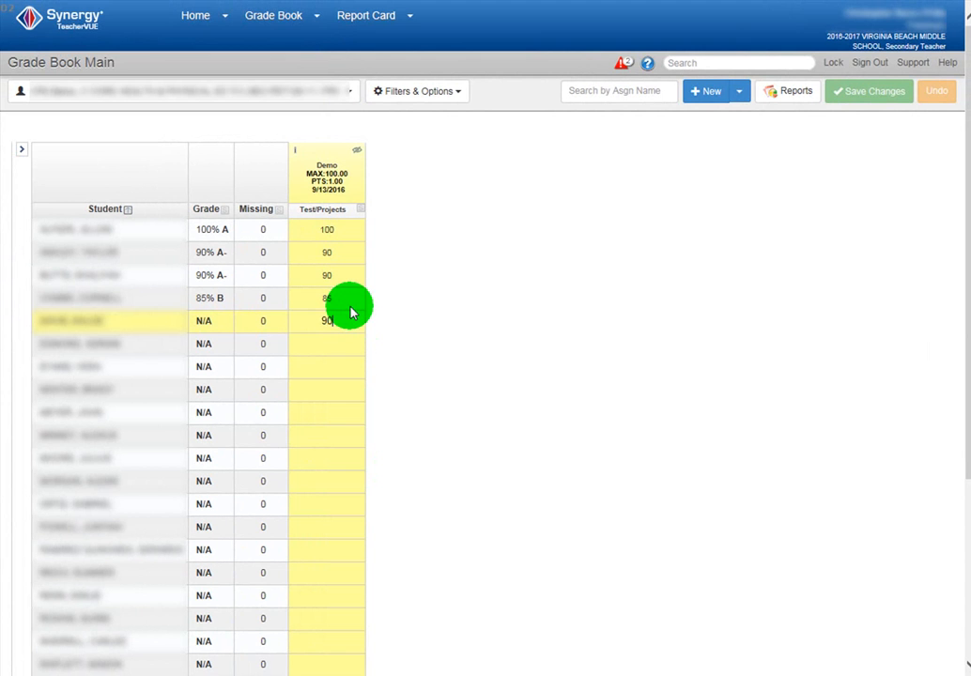
key("Return")
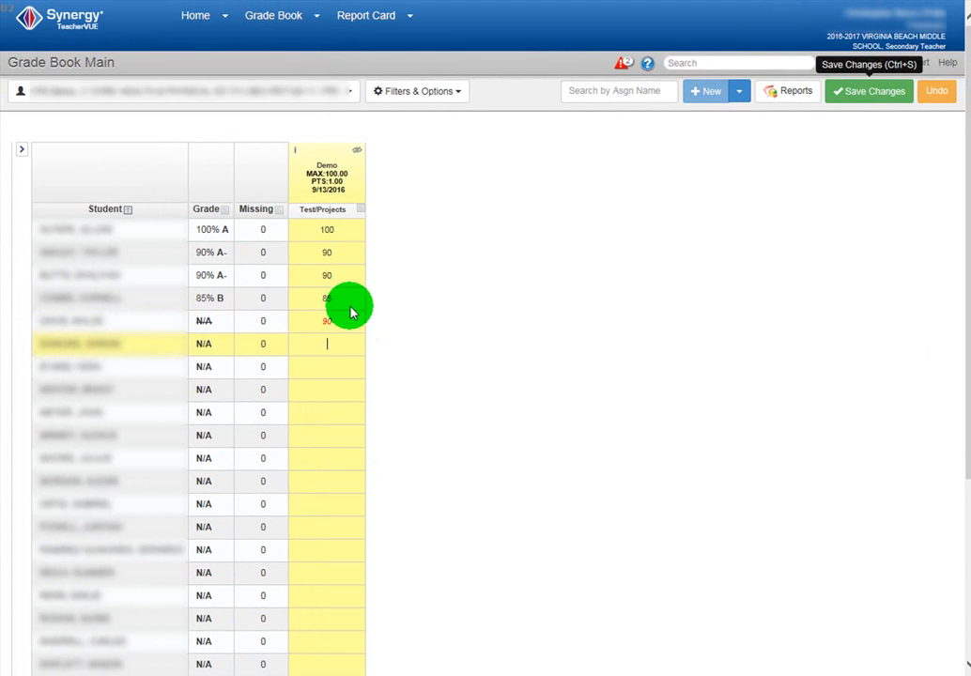
left_click(874, 91)
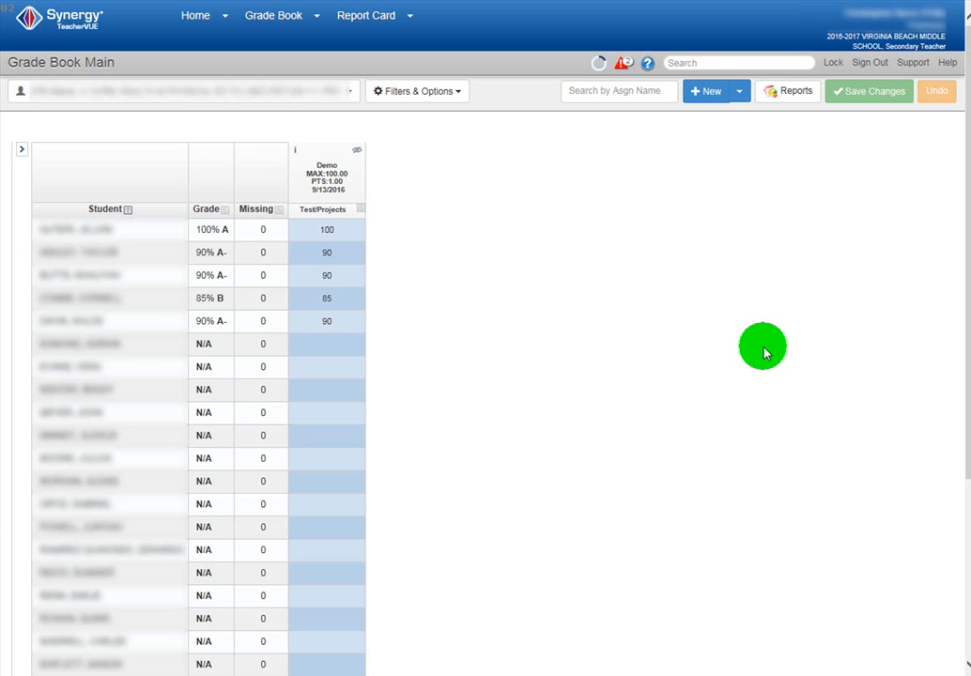
Set the fifth student's Demo score to 100 and save the change.
left_click(333, 325)
type("100")
key("Return")
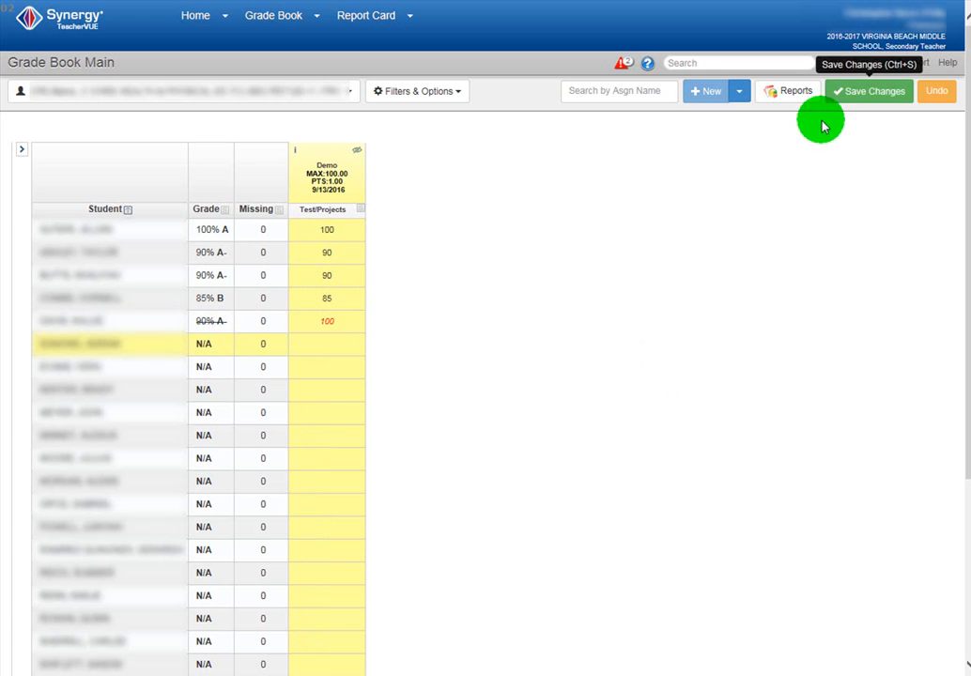
left_click(855, 91)
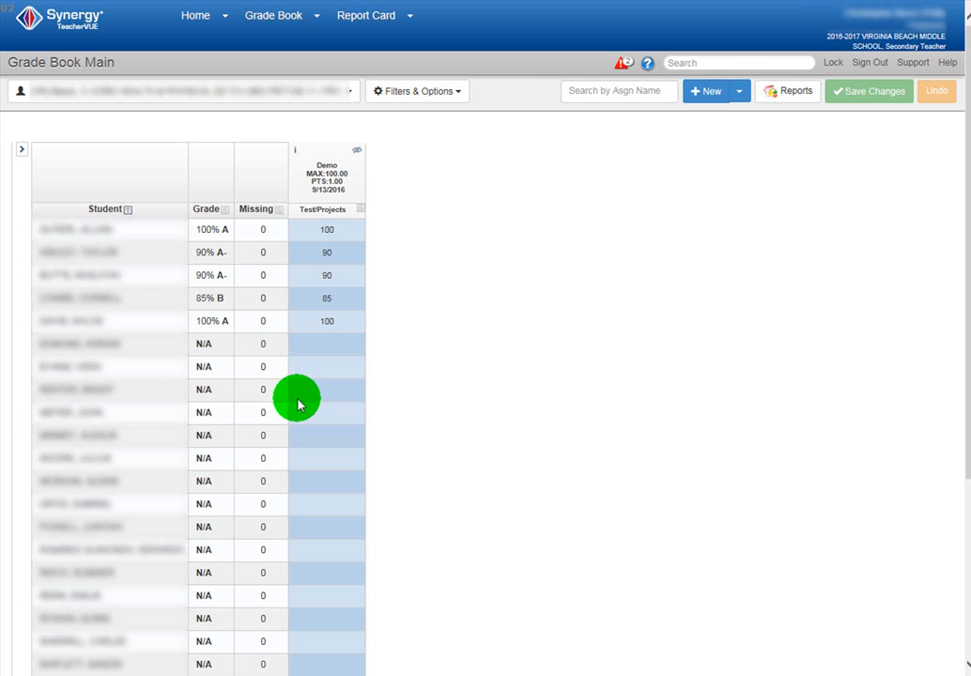
left_click(434, 94)
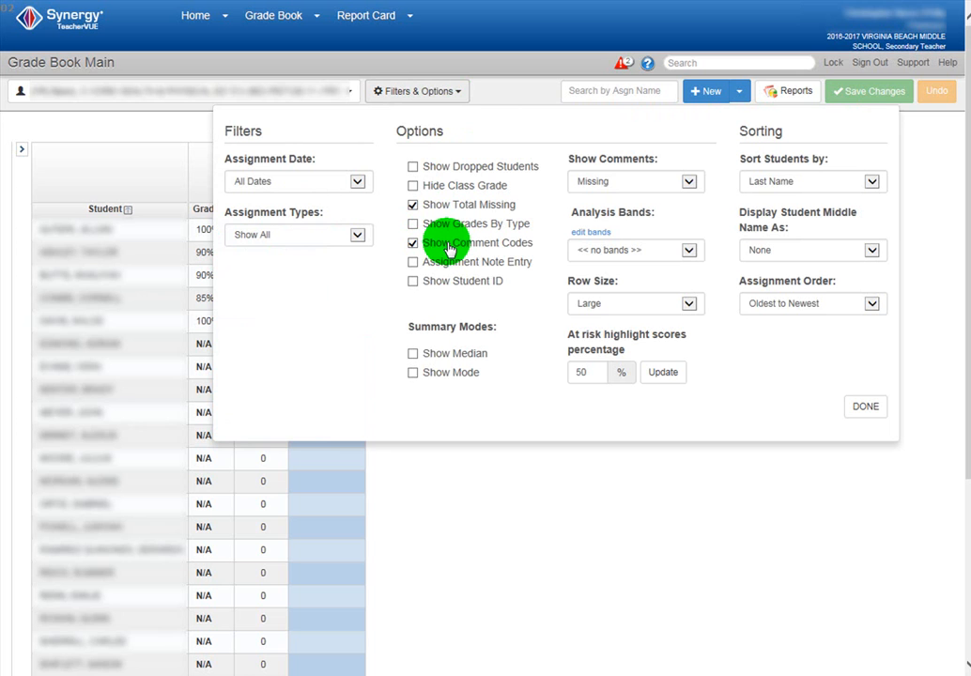
left_click(869, 407)
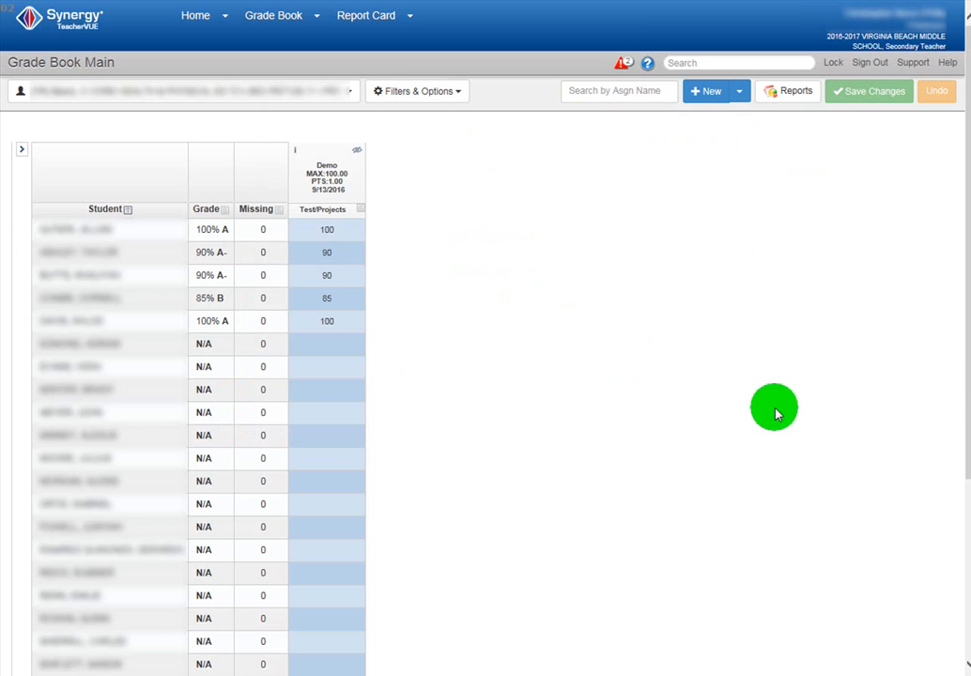